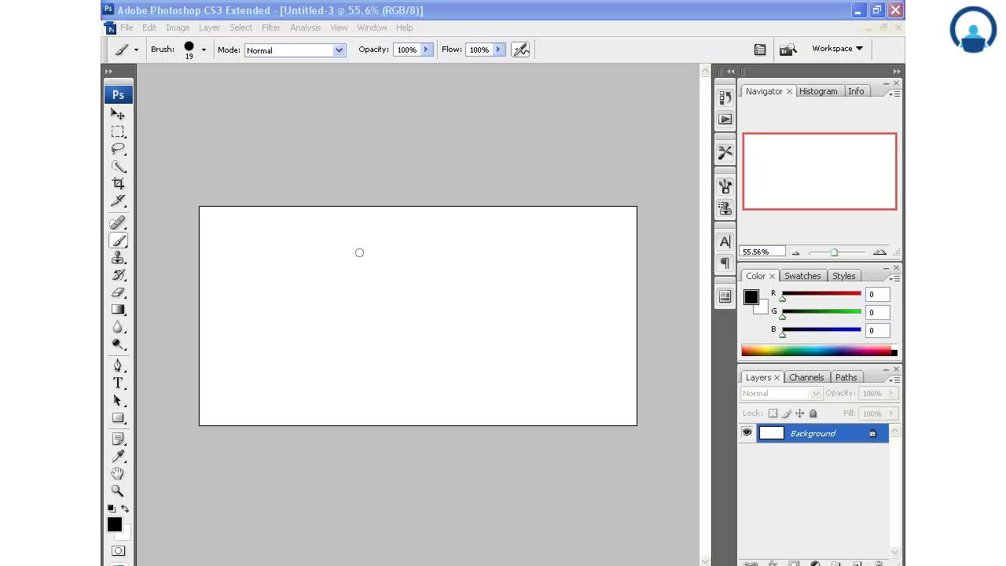
# Draw a small rectangular marquee selection in the canvas's upper left and view it at 100%
pyautogui.click(360, 254)
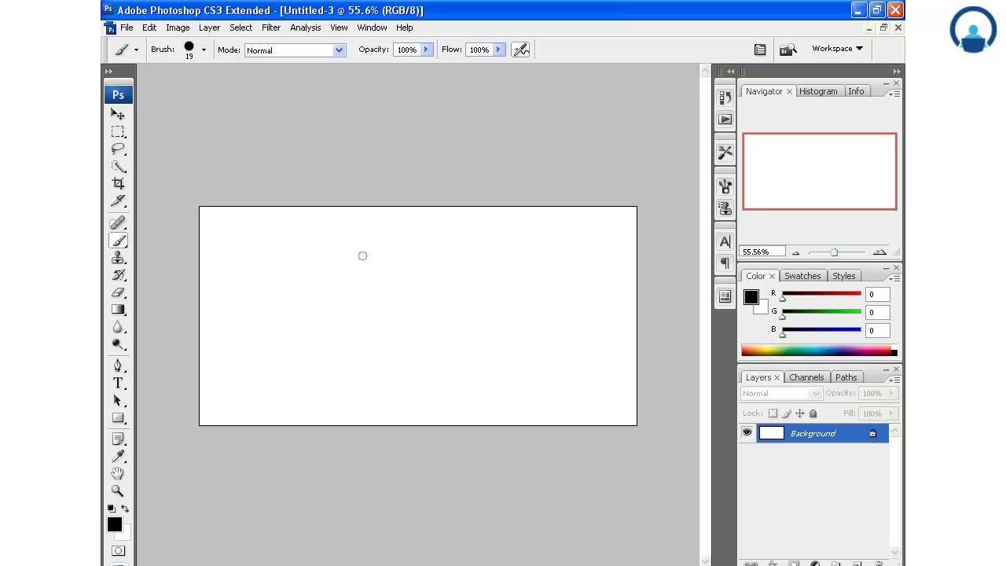
pyautogui.click(120, 139)
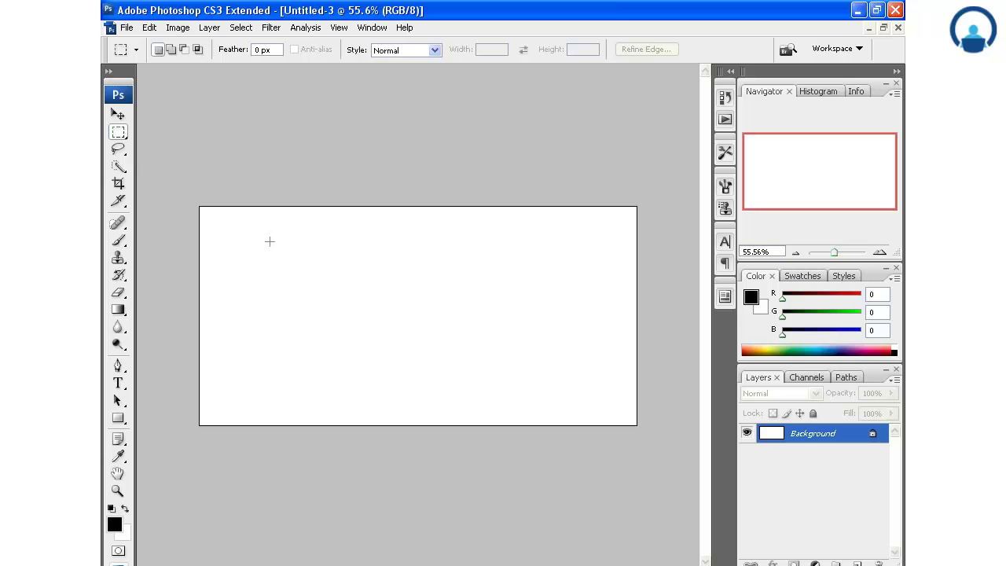
pyautogui.moveTo(268, 243); pyautogui.dragTo(341, 280)
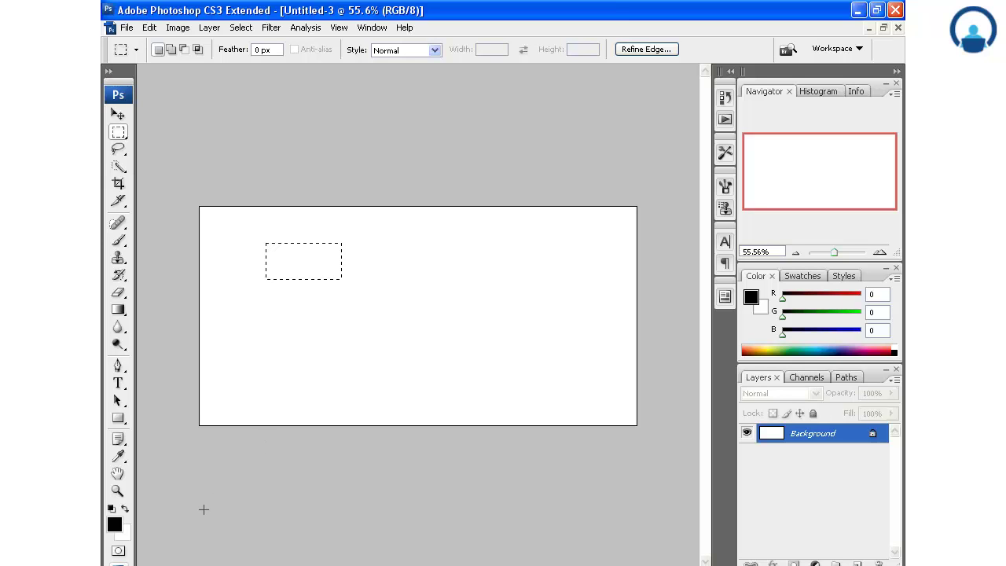
pyautogui.press('shift')
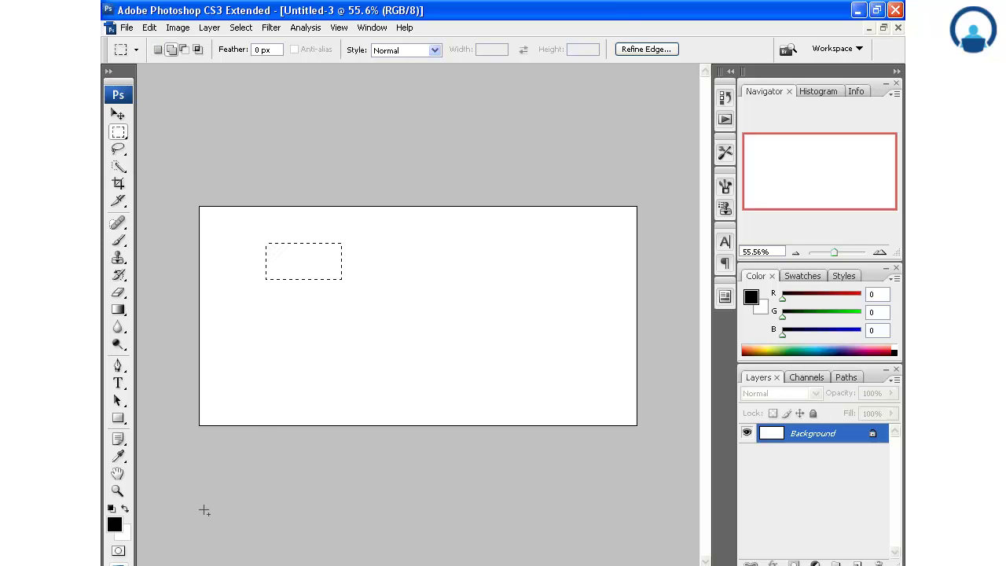
pyautogui.hotkey('ctrl', 'alt', '0')
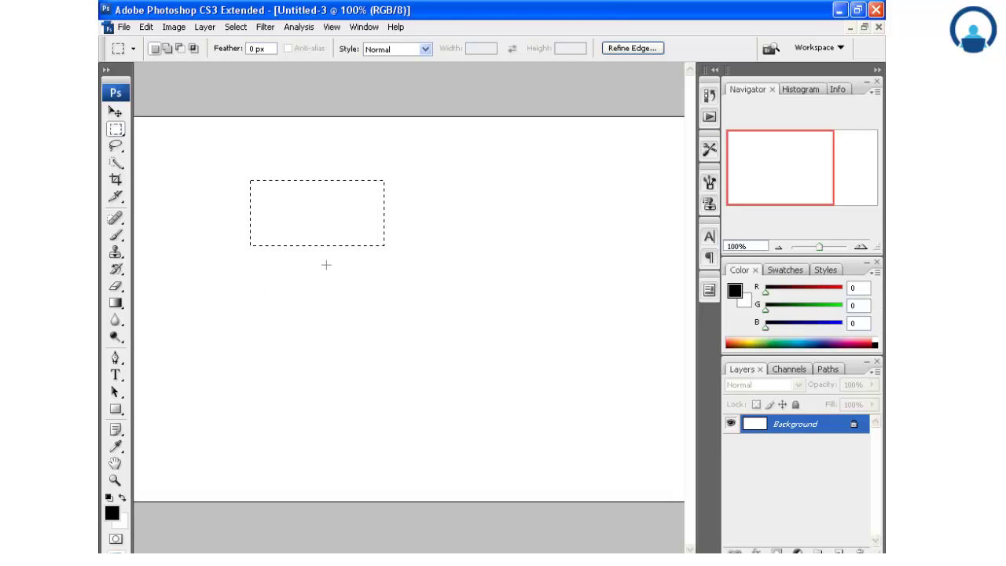
# Deselect the rectangular marquee, leaving the blank Untitled-3 canvas with no selection
pyautogui.scroll(-2, 327, 265)
pyautogui.scroll(-2, 327, 265)
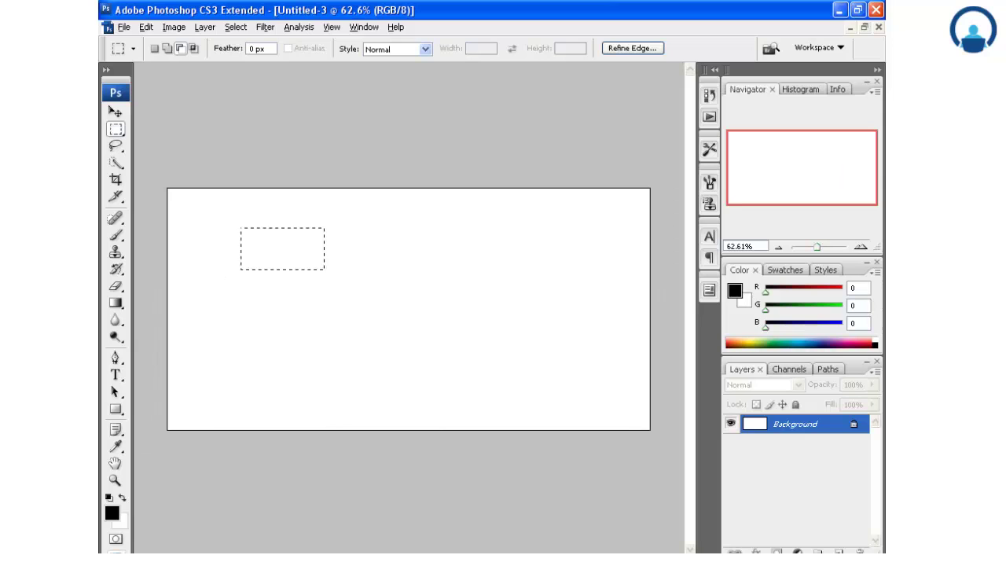
pyautogui.scroll(2, 327, 265)
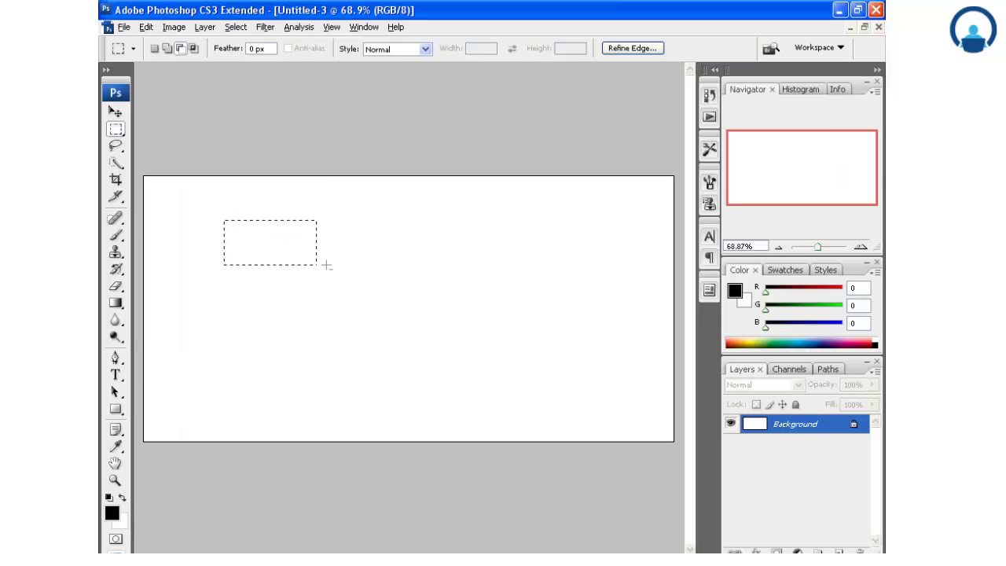
pyautogui.scroll(-3, 326, 265)
pyautogui.scroll(3, 327, 265)
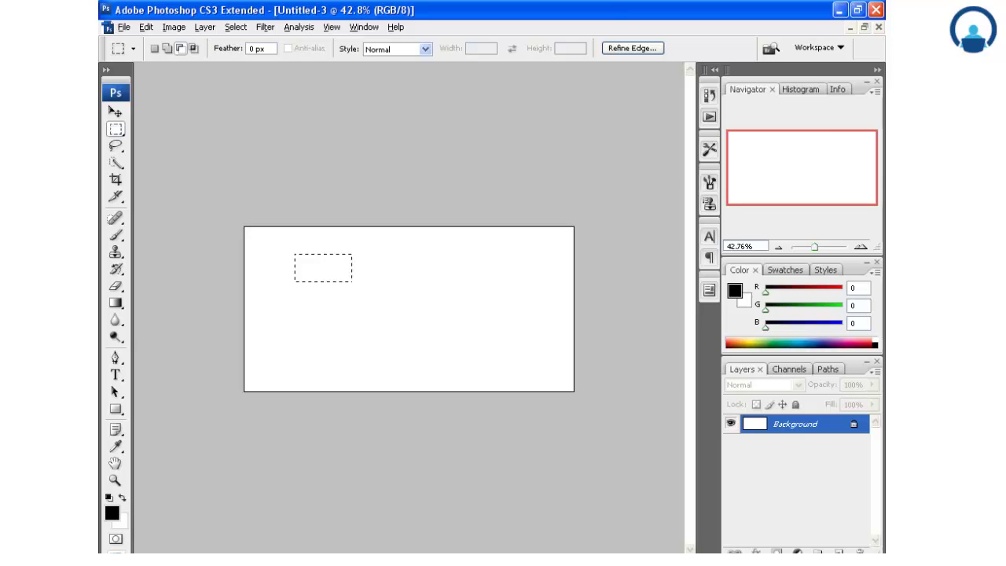
pyautogui.click(221, 208)
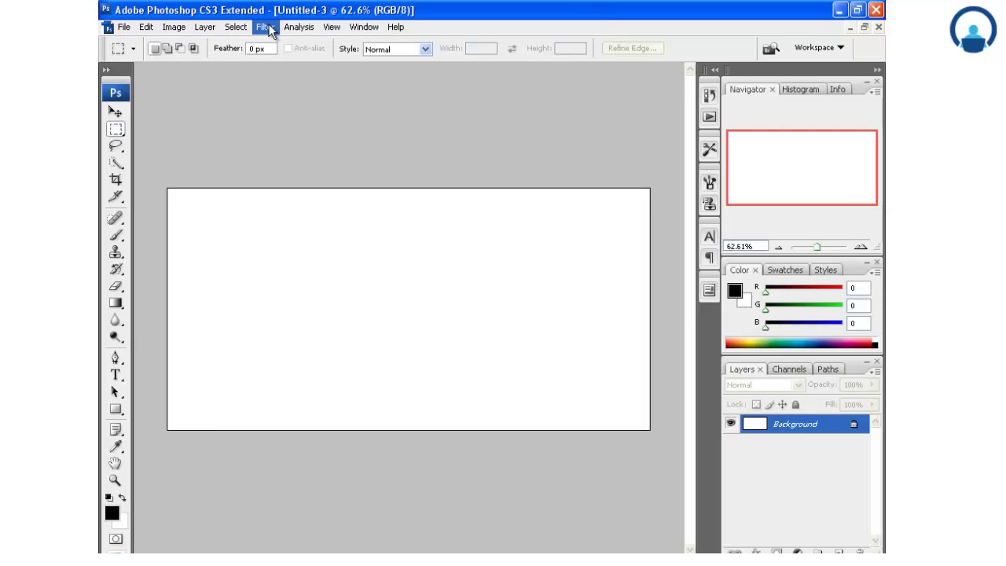
# Browse the File, Edit and Image menus, then select the Brush tool (19 px, Normal, 100% opacity)
pyautogui.click(126, 28)
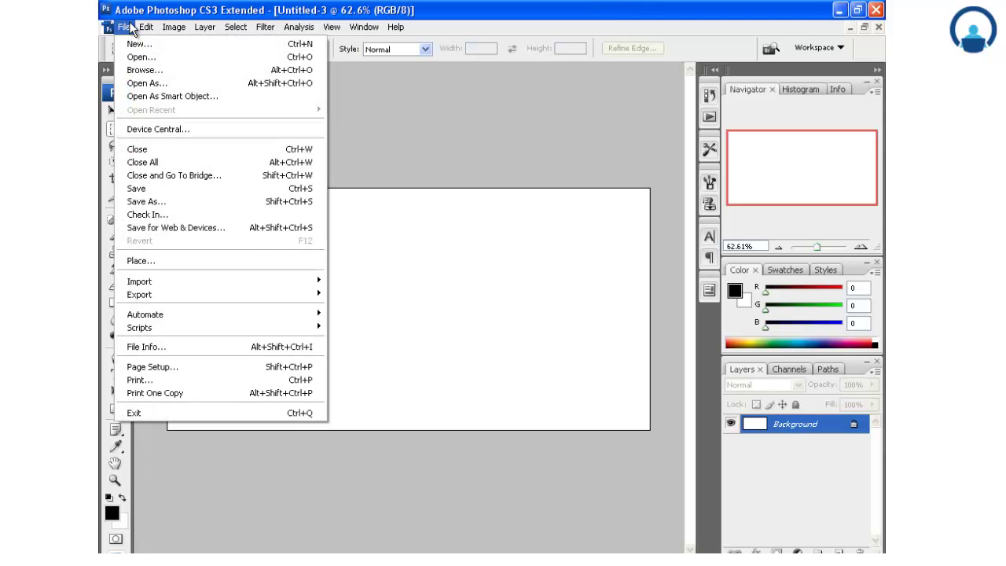
pyautogui.moveTo(148, 28)
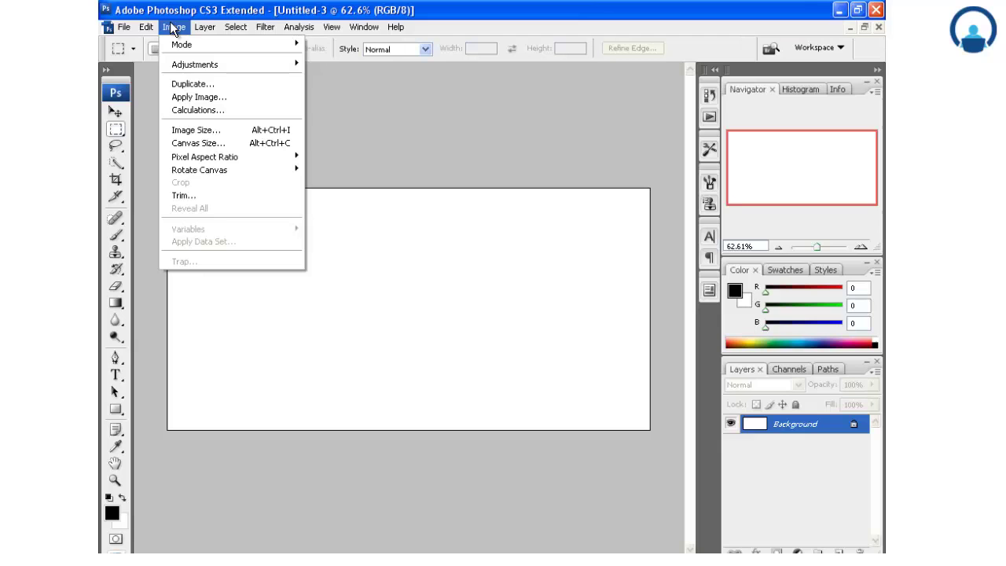
pyautogui.click(318, 87)
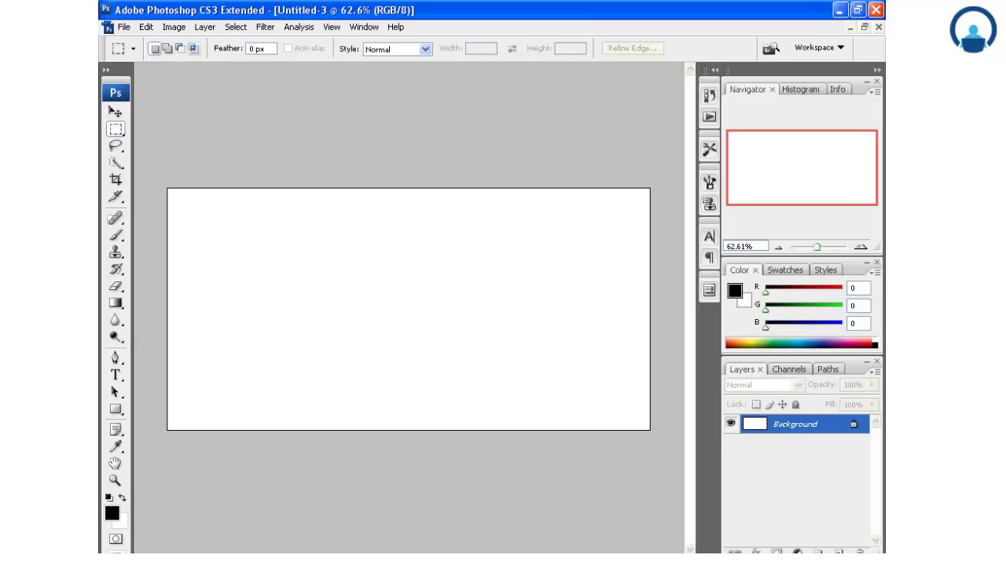
pyautogui.click(113, 232)
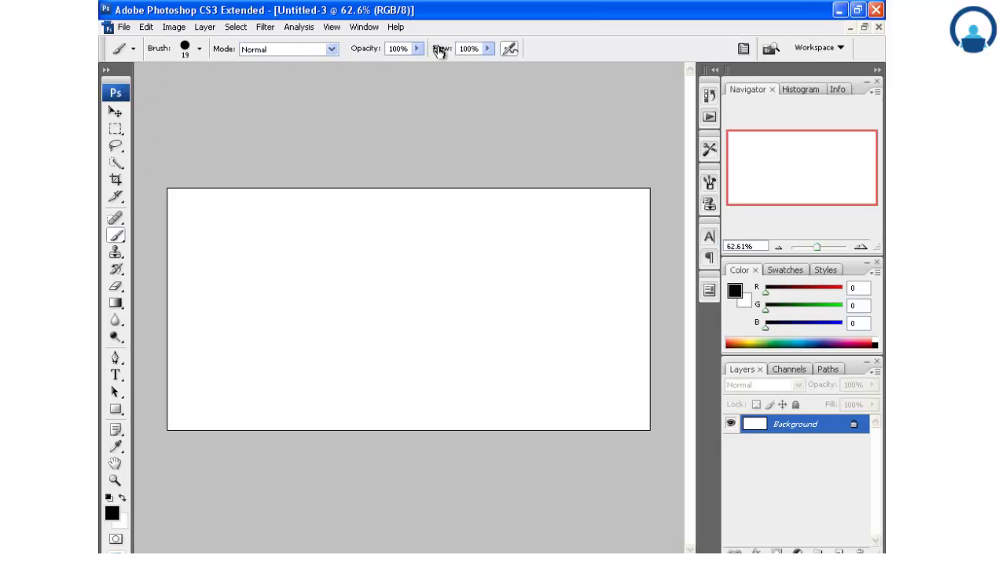
# Set the brush's Master Diameter to 1 px in the Brush picker
pyautogui.click(200, 49)
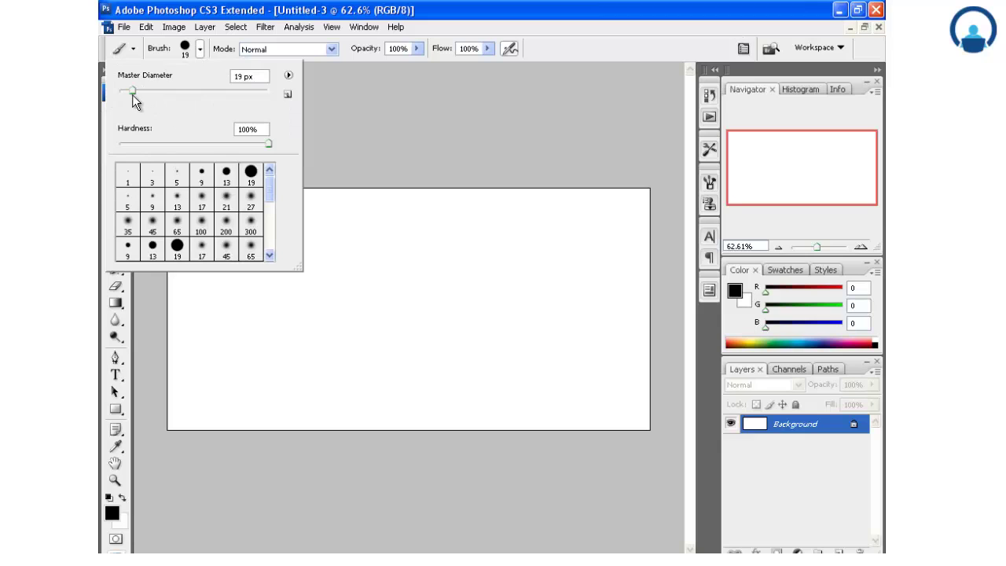
pyautogui.moveTo(132, 92); pyautogui.dragTo(120, 91)
pyautogui.click(494, 102)
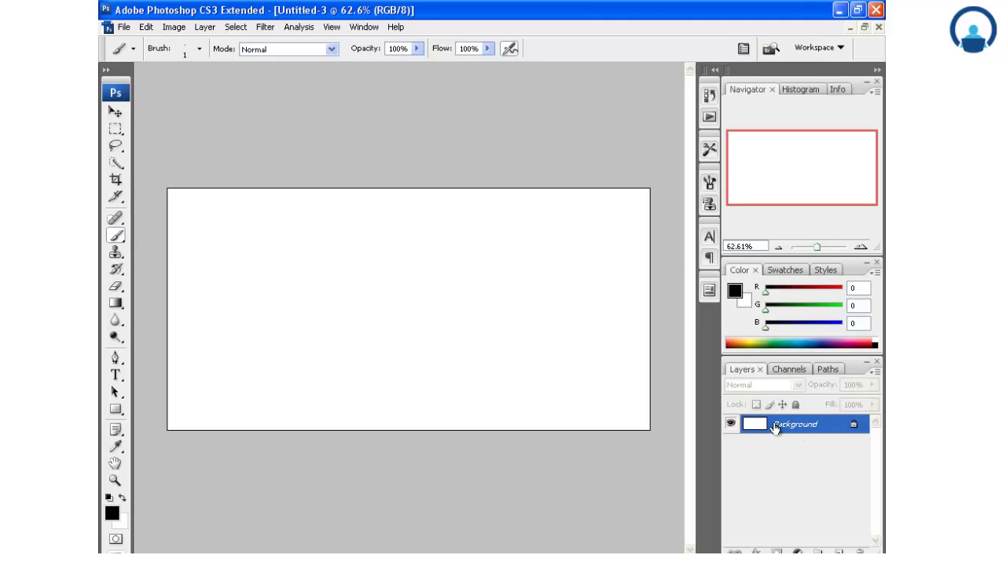
# Shrink the Navigator panel and view the Green, Blue, Red and combined RGB channels
pyautogui.moveTo(768, 357); pyautogui.dragTo(769, 269)
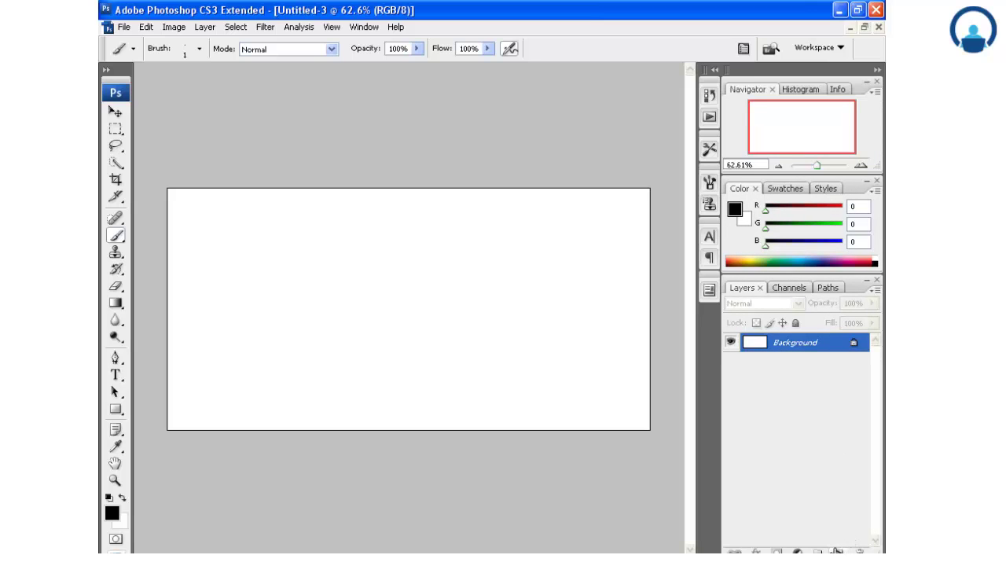
pyautogui.click(782, 287)
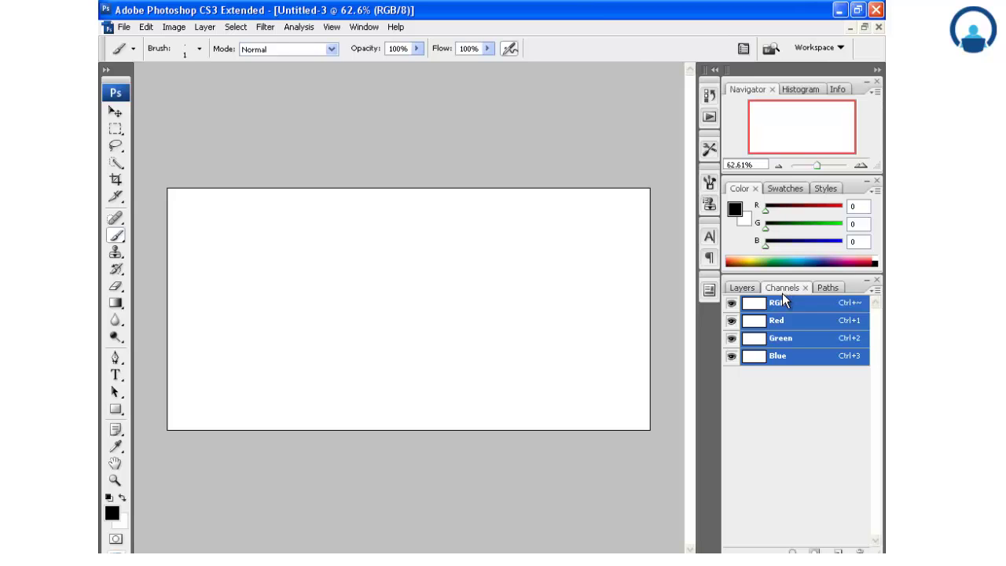
pyautogui.click(785, 340)
pyautogui.click(784, 358)
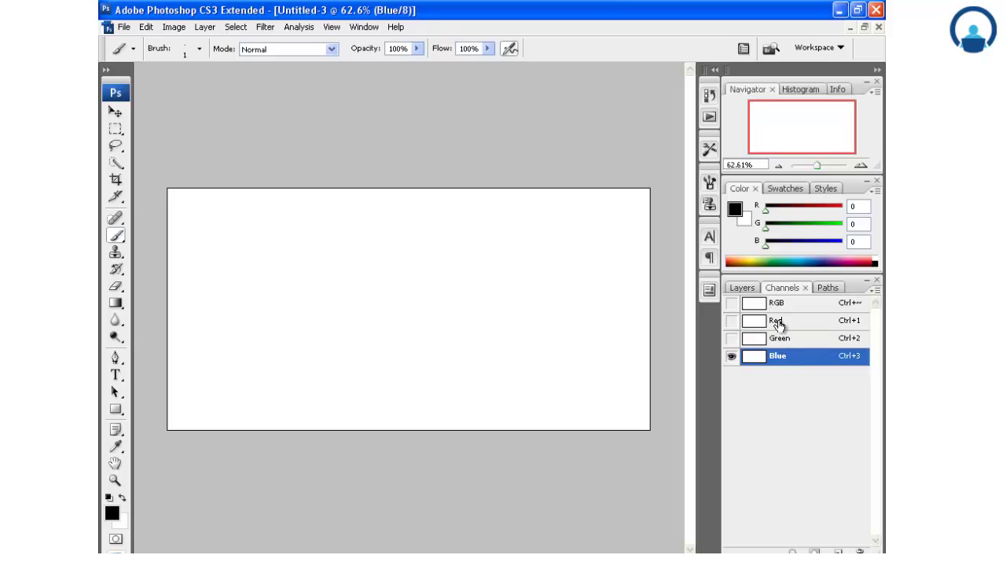
pyautogui.click(772, 320)
pyautogui.click(771, 305)
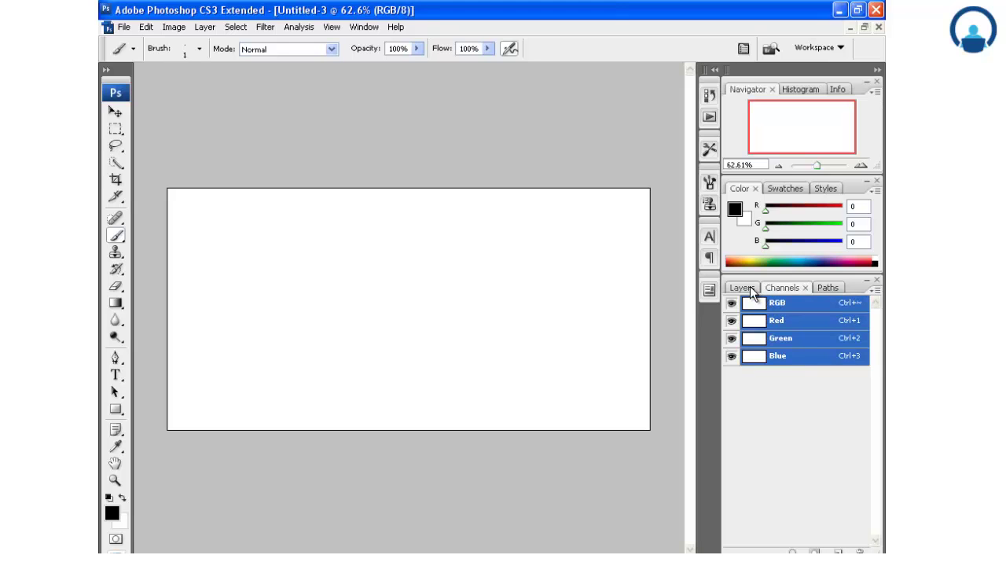
# Look at the Paths panel, then return to the Layers panel showing the Background layer
pyautogui.click(747, 287)
pyautogui.click(824, 287)
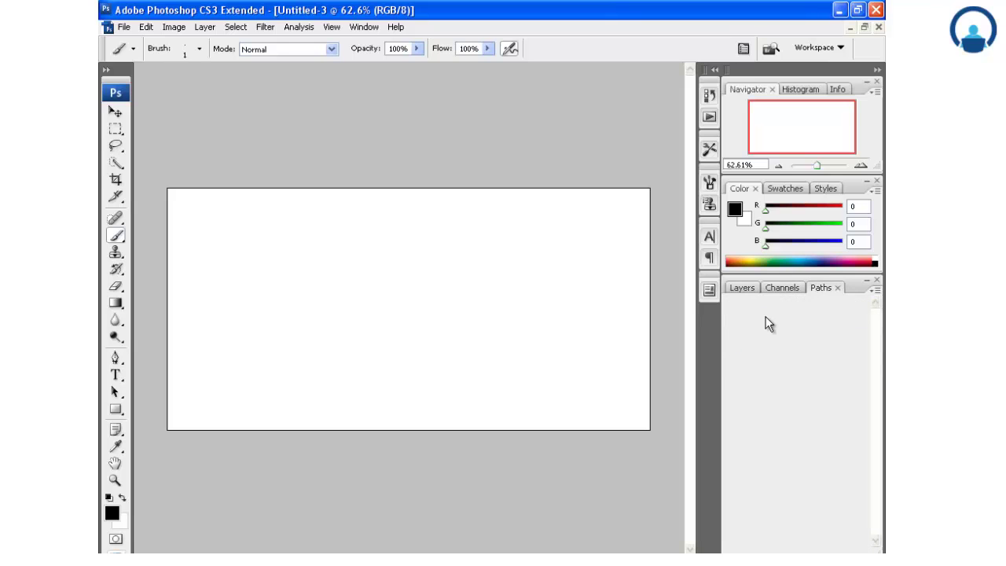
pyautogui.click(739, 288)
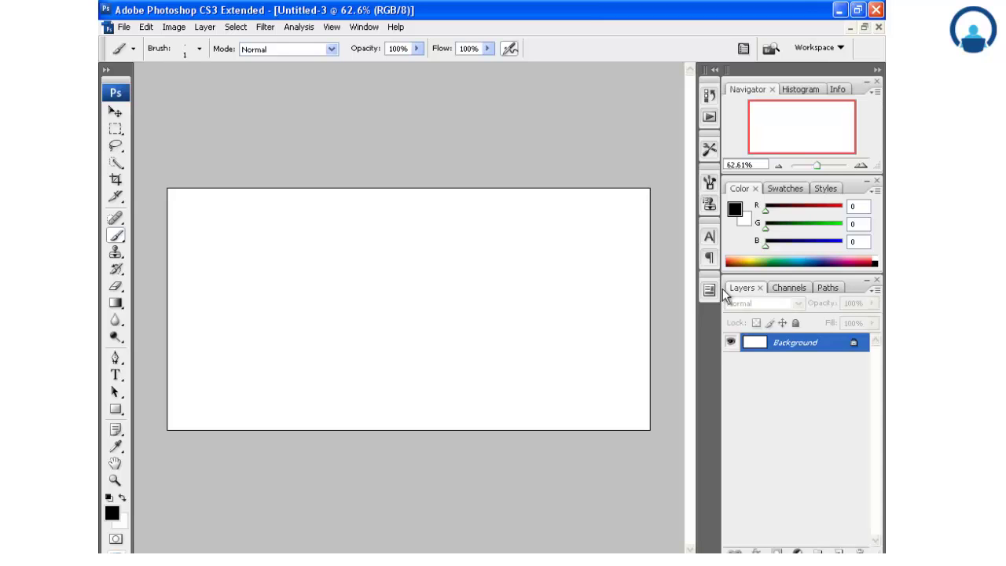
pyautogui.click(709, 183)
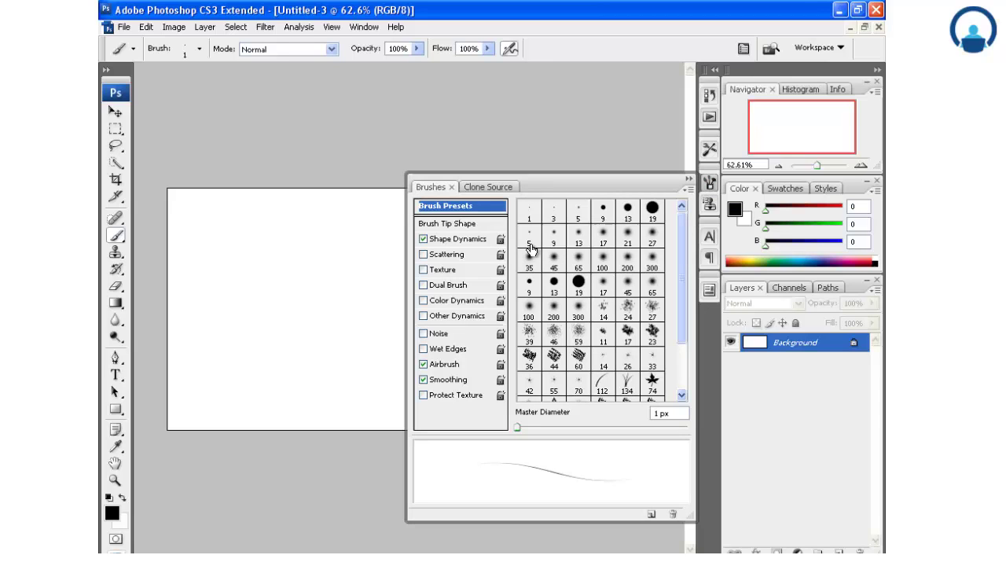
pyautogui.click(196, 48)
pyautogui.click(561, 146)
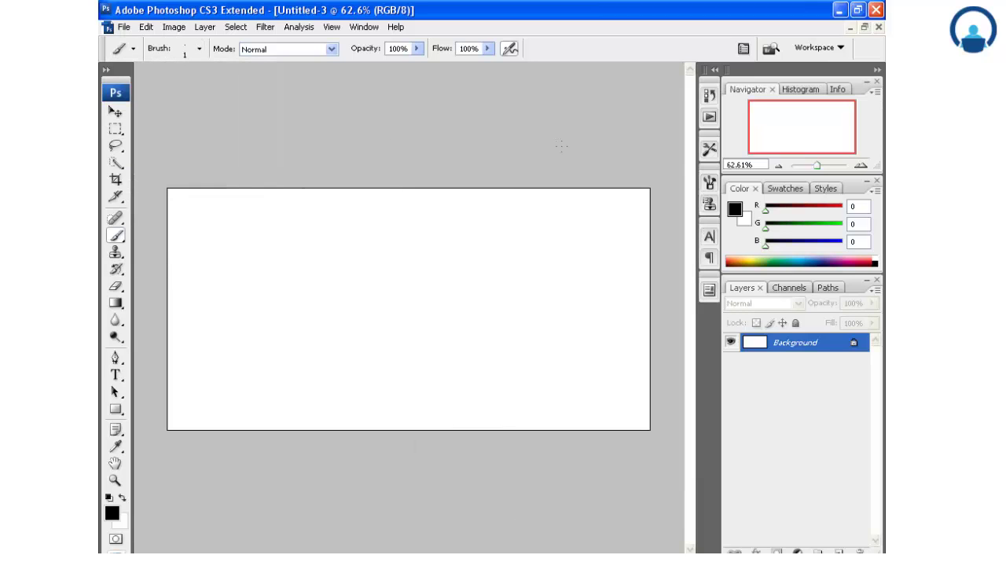
pyautogui.click(708, 178)
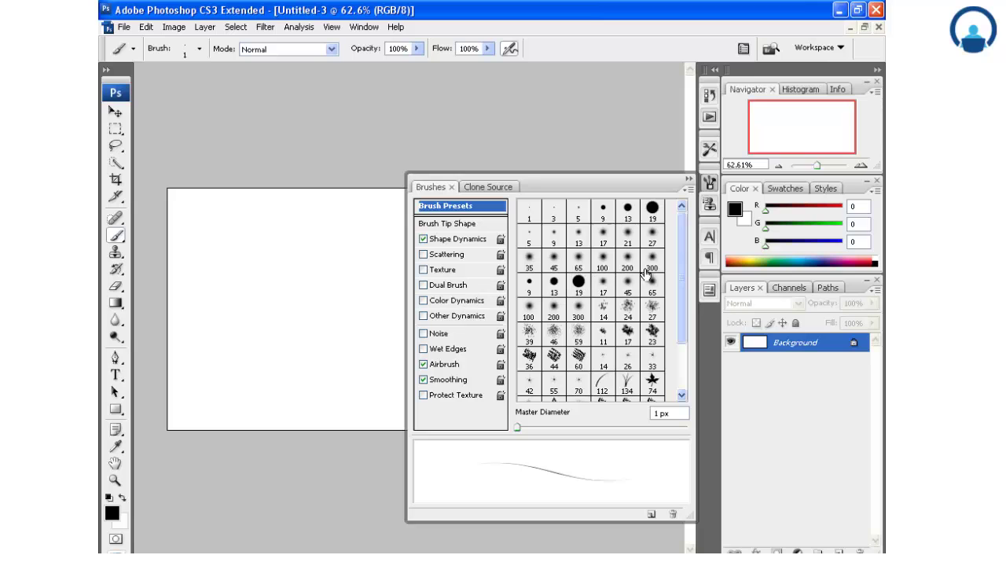
pyautogui.moveTo(682, 235); pyautogui.dragTo(680, 291)
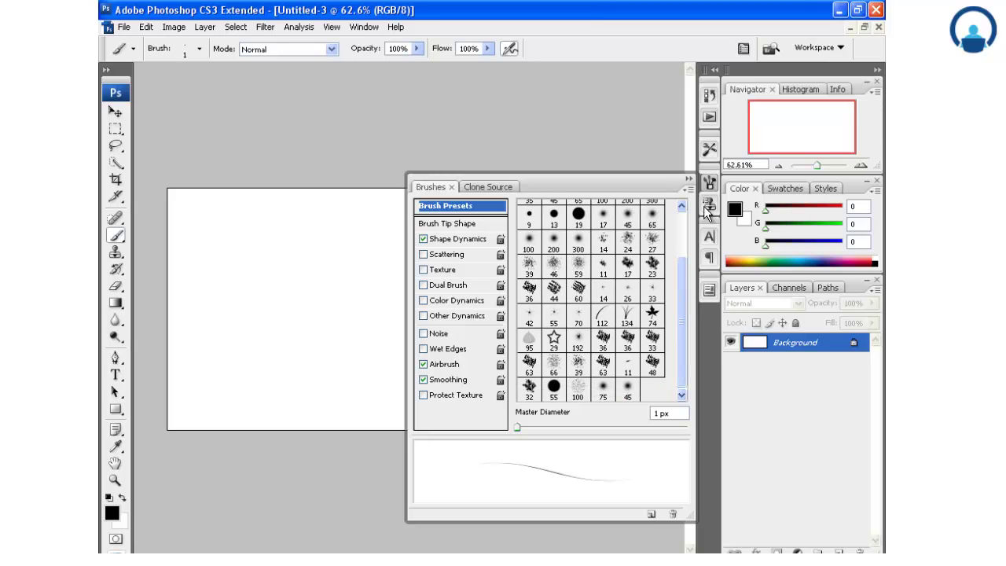
pyautogui.click(709, 183)
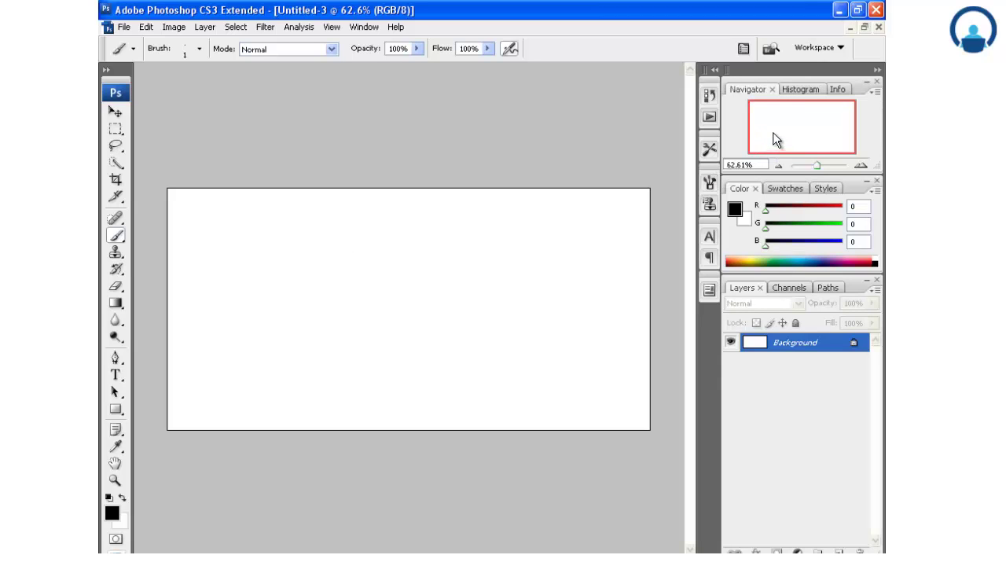
# Start a new document named 'my_document', keeping the width at 1000 pixels
pyautogui.click(120, 29)
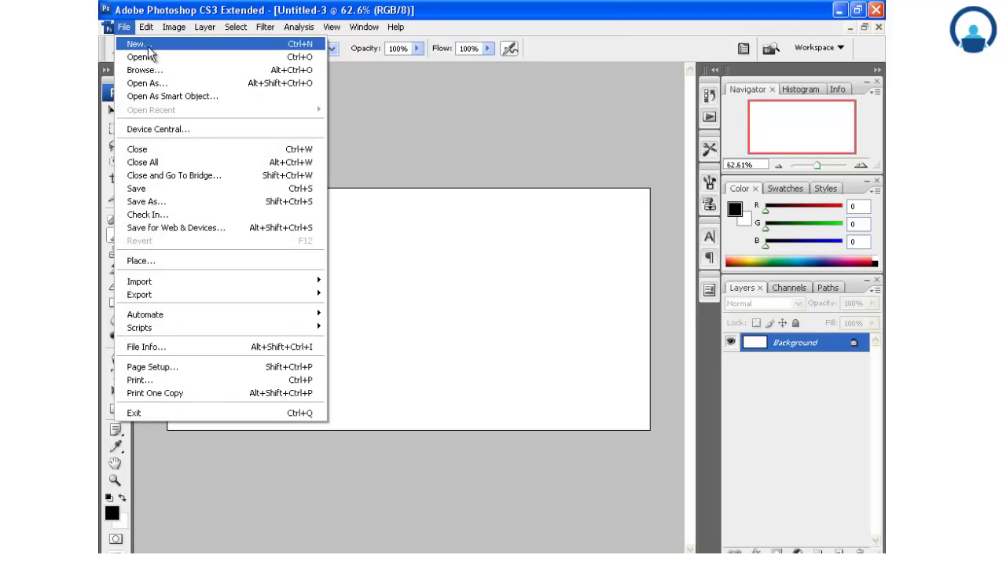
pyautogui.click(151, 47)
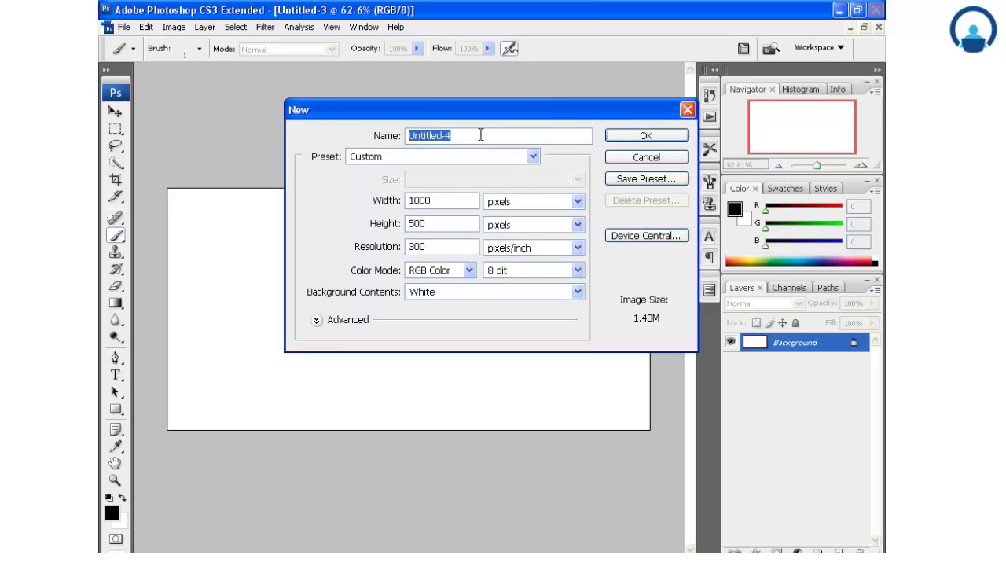
pyautogui.write('my')
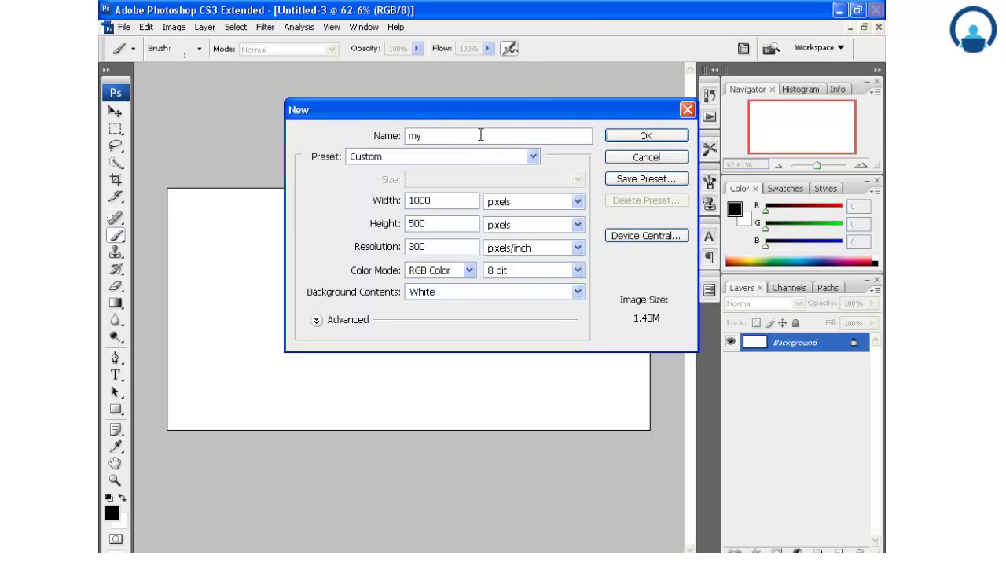
pyautogui.write('_document')
pyautogui.click(574, 201)
pyautogui.click(575, 202)
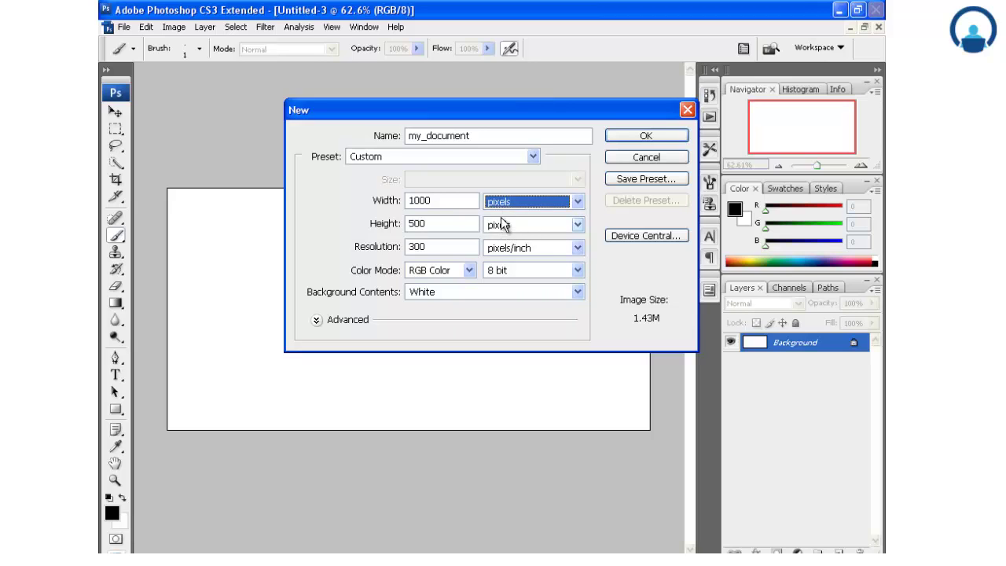
pyautogui.click(445, 201)
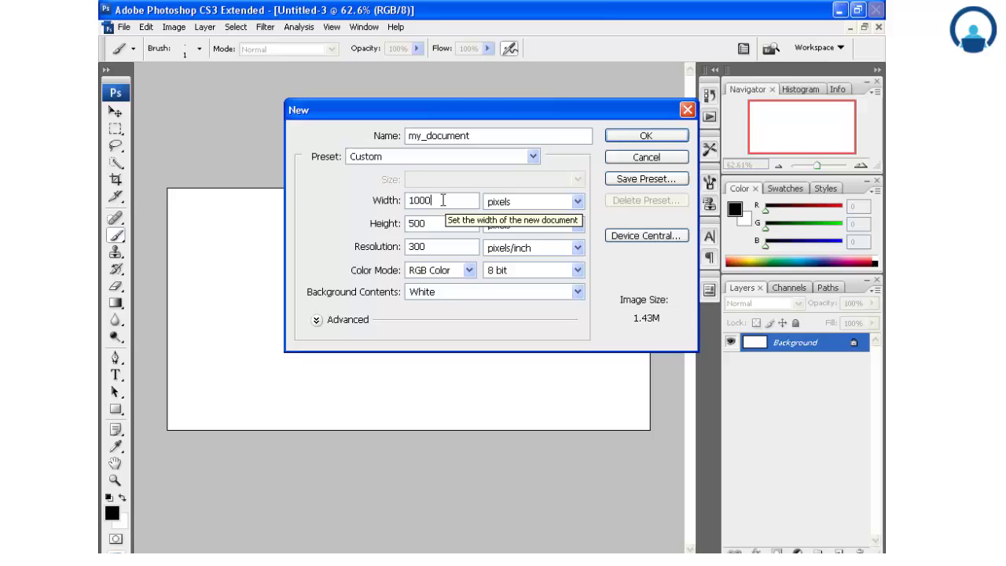
pyautogui.moveTo(442, 200); pyautogui.dragTo(402, 202)
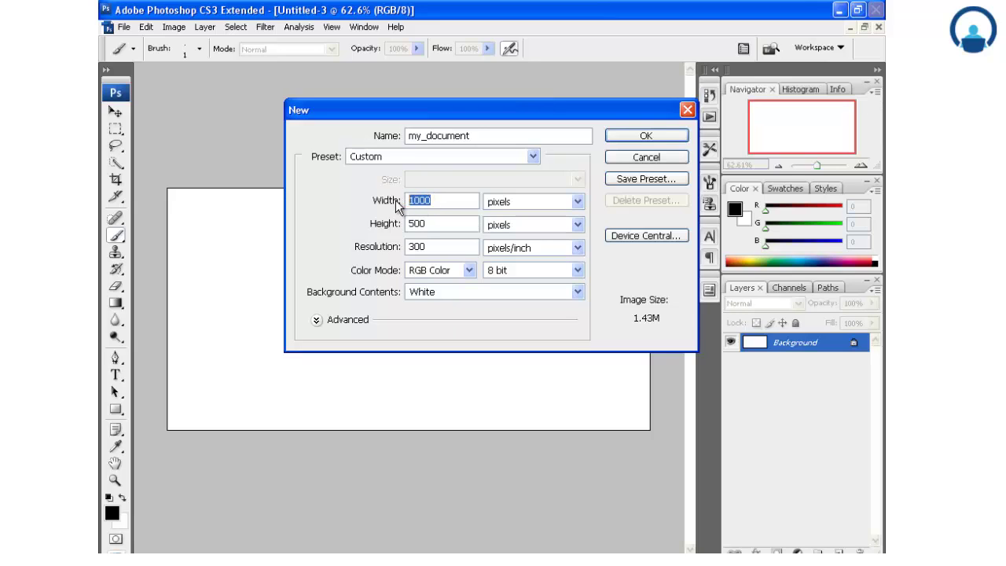
# Change the height to 700, keep 300 ppi and a White background, and create the document
pyautogui.click(422, 223)
pyautogui.doubleClick(422, 223)
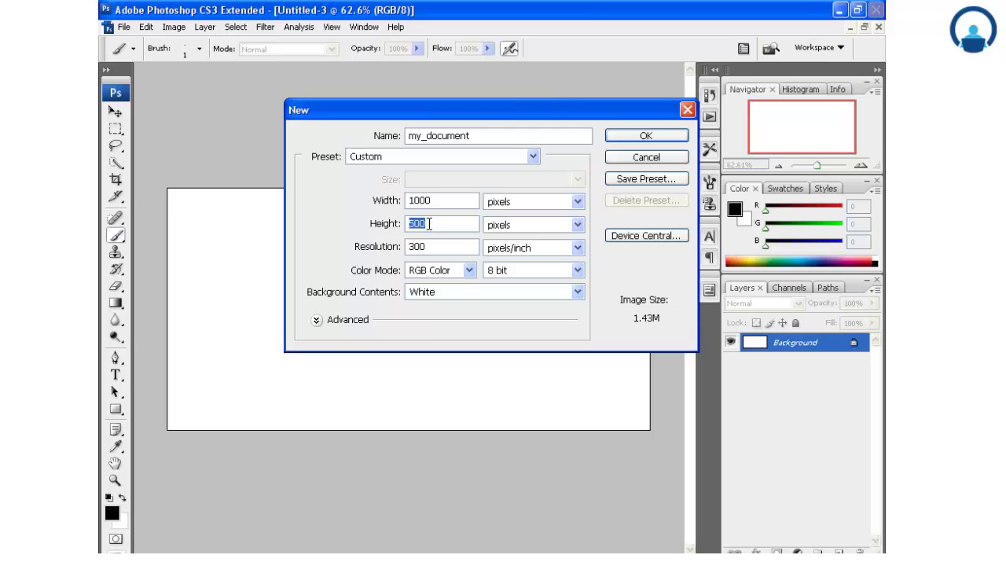
pyautogui.write('700')
pyautogui.moveTo(432, 250); pyautogui.dragTo(405, 252)
pyautogui.click(481, 296)
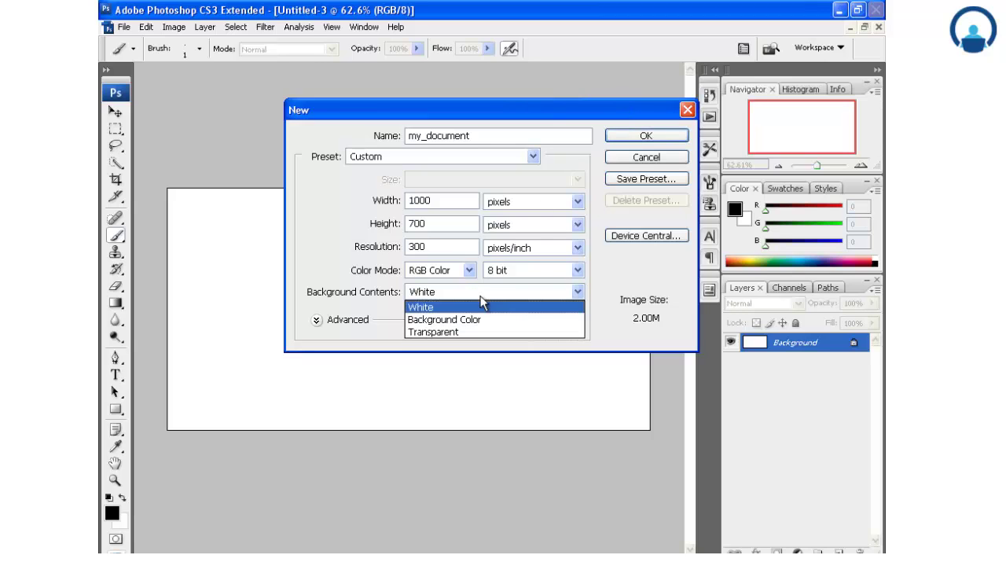
pyautogui.click(482, 306)
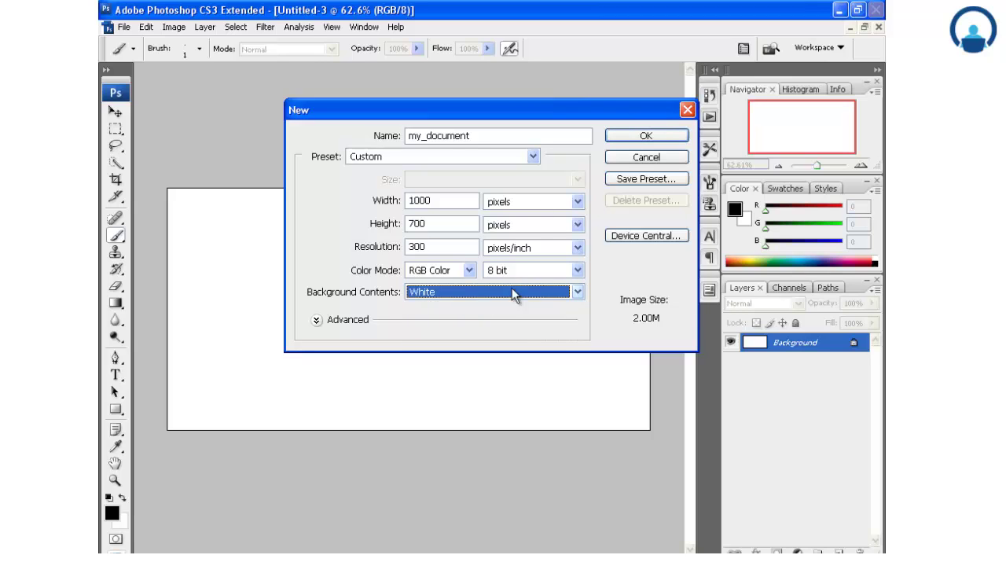
pyautogui.click(612, 134)
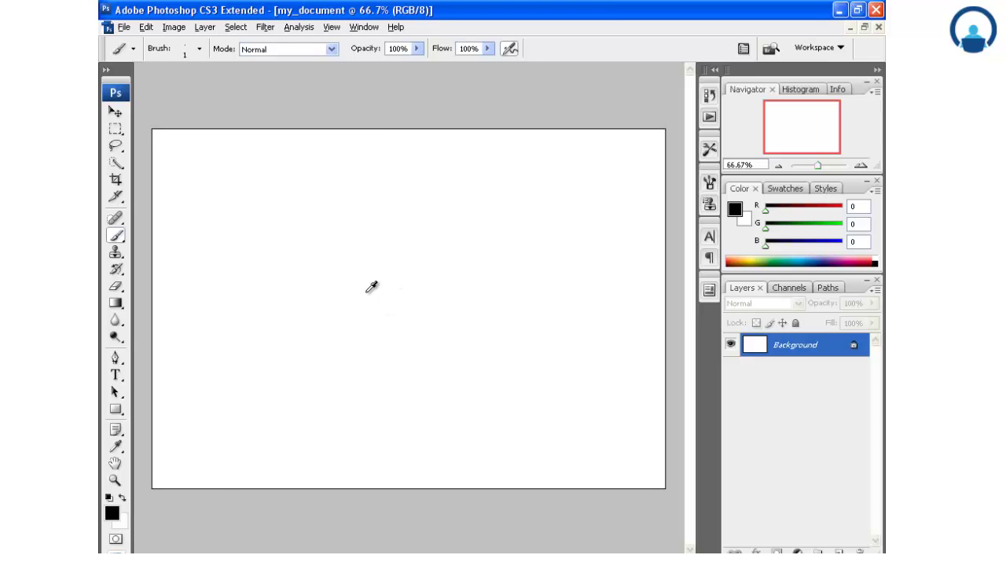
# Zoom around the blank 1000 × 700 my_document canvas and bring up the File menu
pyautogui.scroll(-2, 372, 287)
pyautogui.scroll(2, 372, 287)
pyautogui.scroll(-2, 372, 287)
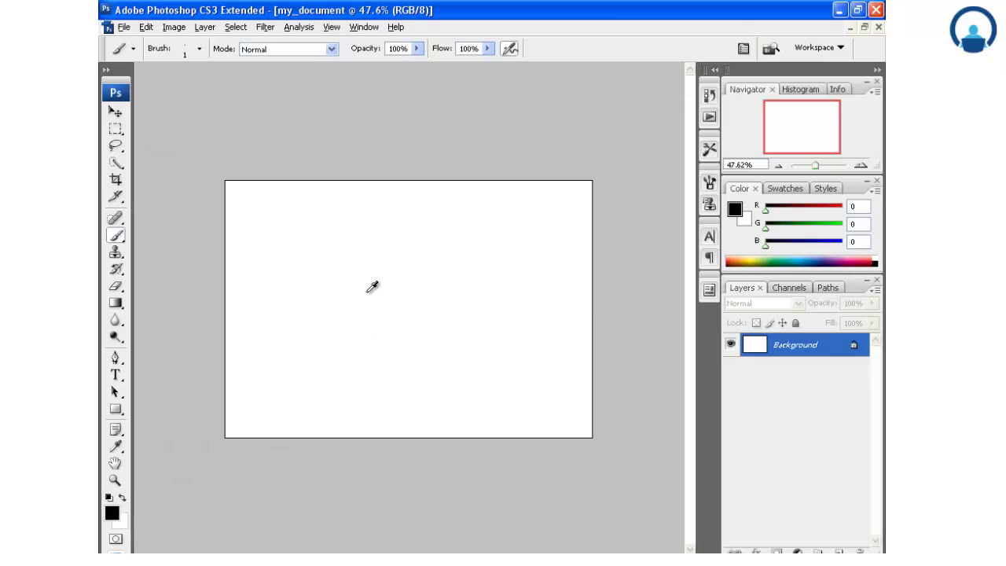
pyautogui.scroll(2, 372, 287)
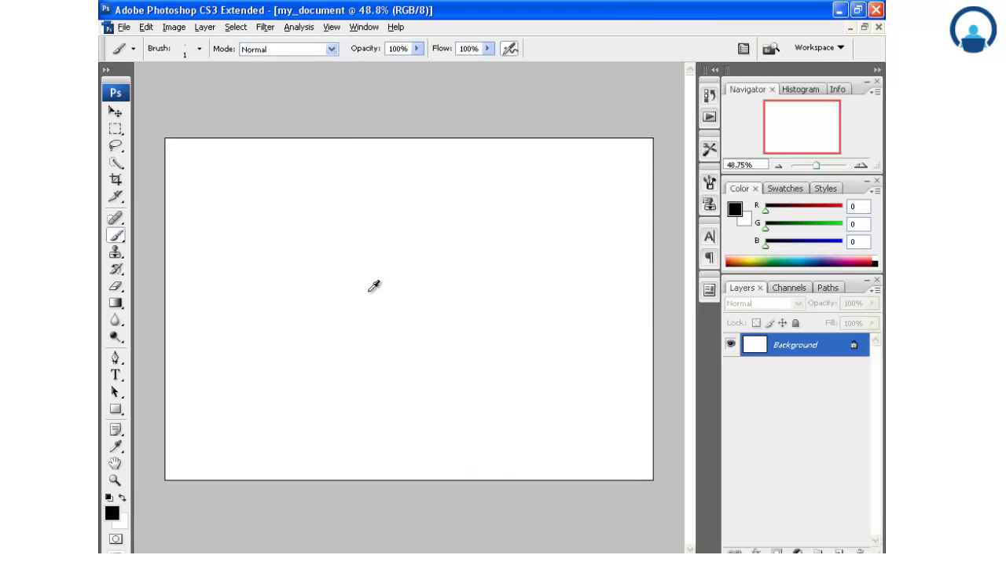
pyautogui.scroll(1, 373, 287)
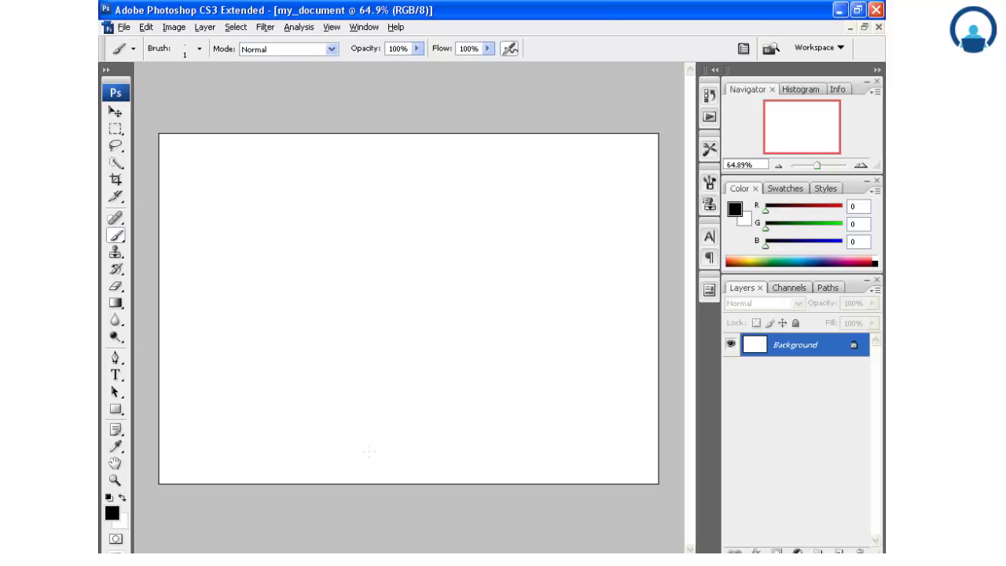
pyautogui.click(124, 27)
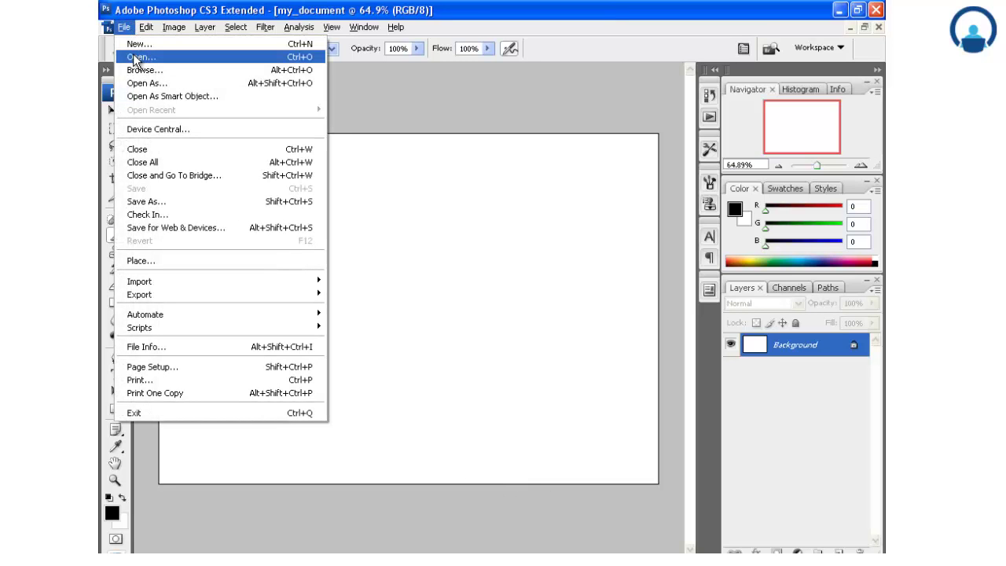
# Open photoshop-magic01.jpg from the Desktop
pyautogui.click(135, 57)
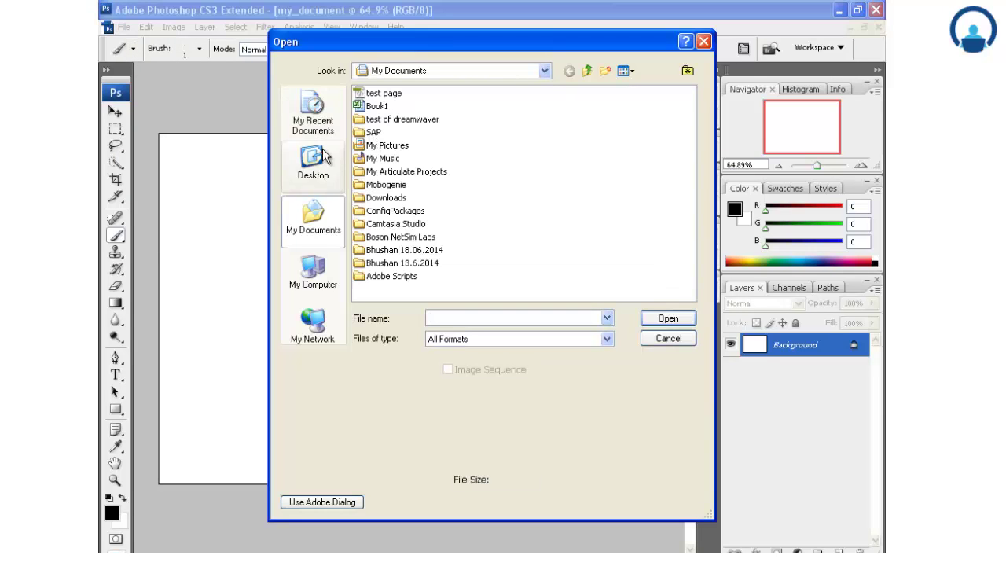
pyautogui.click(322, 161)
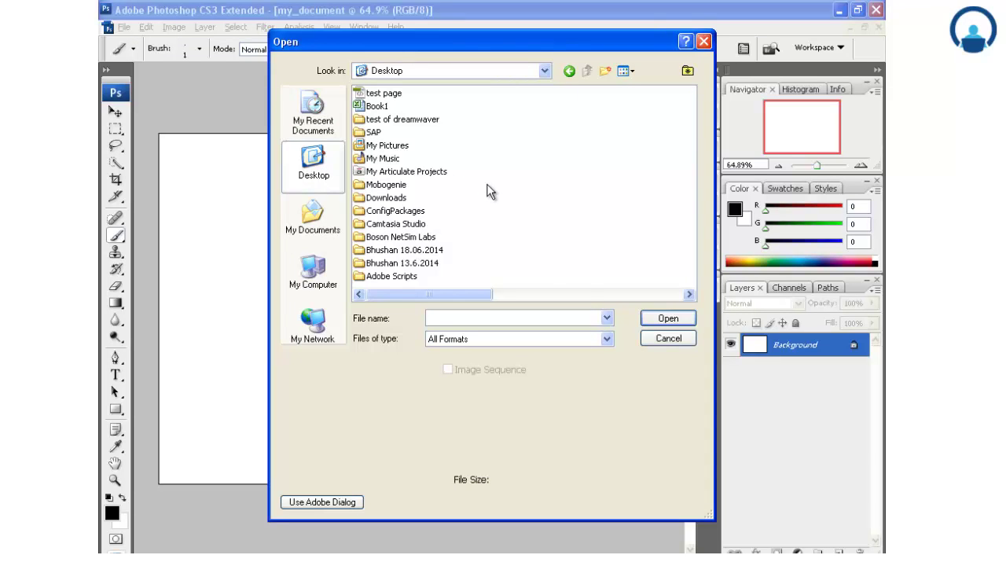
pyautogui.hscroll(6, 479, 184)
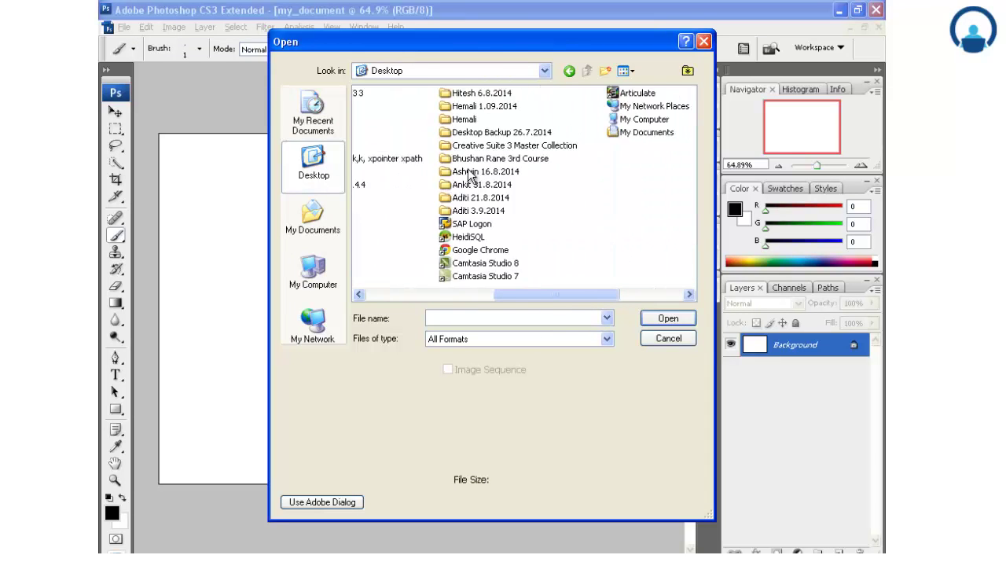
pyautogui.hscroll(-3, 468, 174)
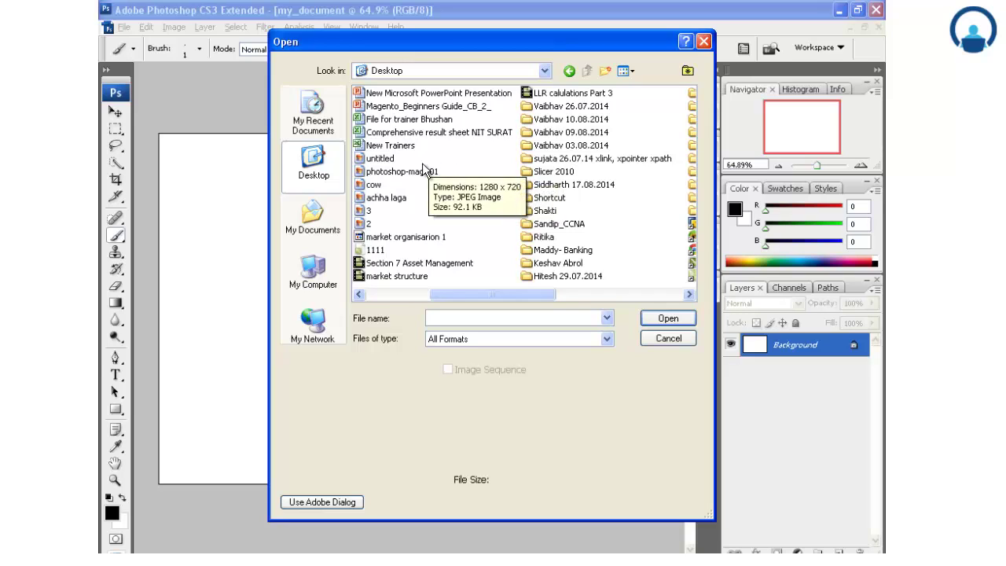
pyautogui.click(398, 173)
pyautogui.doubleClick(398, 171)
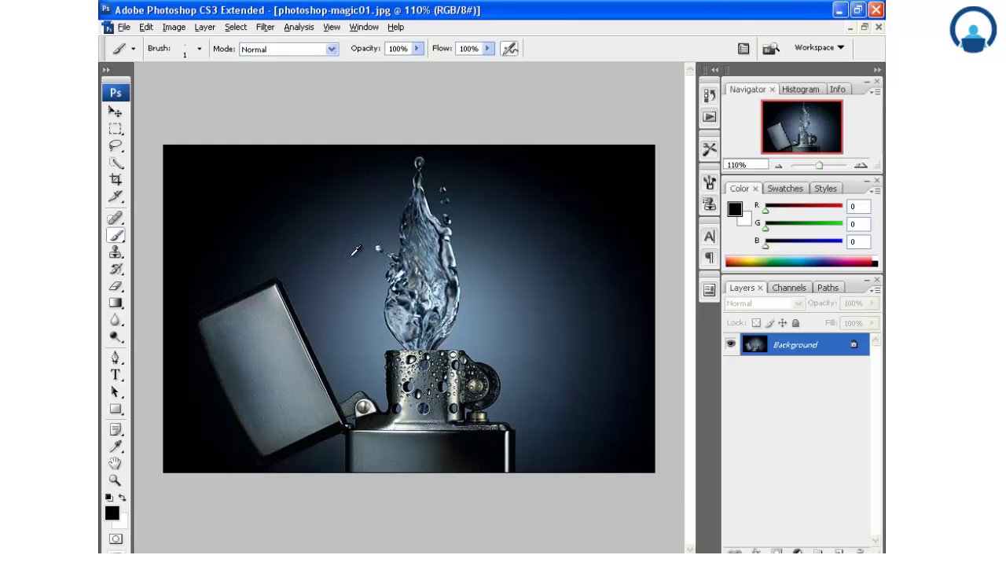
pyautogui.scroll(4, 351, 254)
pyautogui.scroll(3, 361, 250)
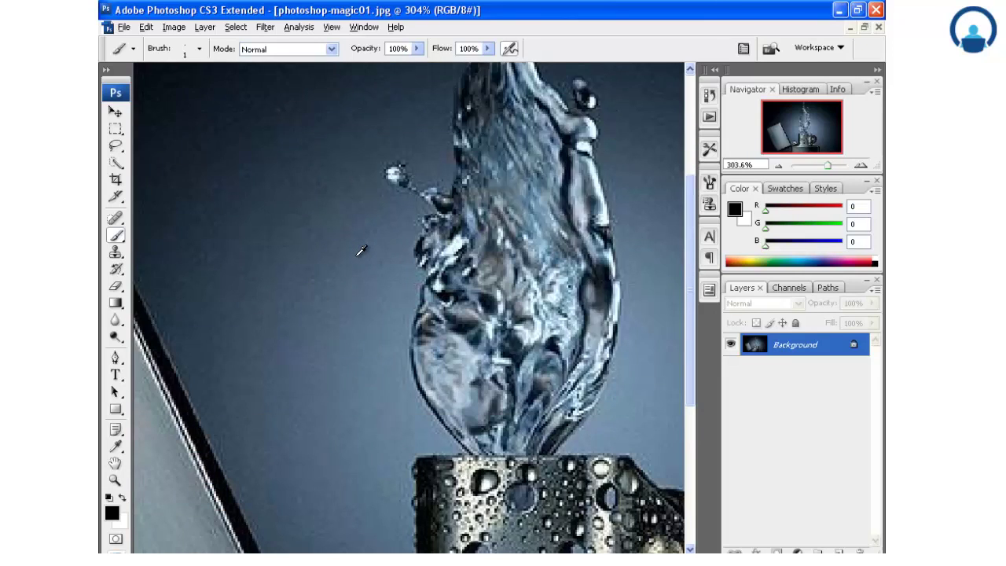
pyautogui.scroll(4, 360, 250)
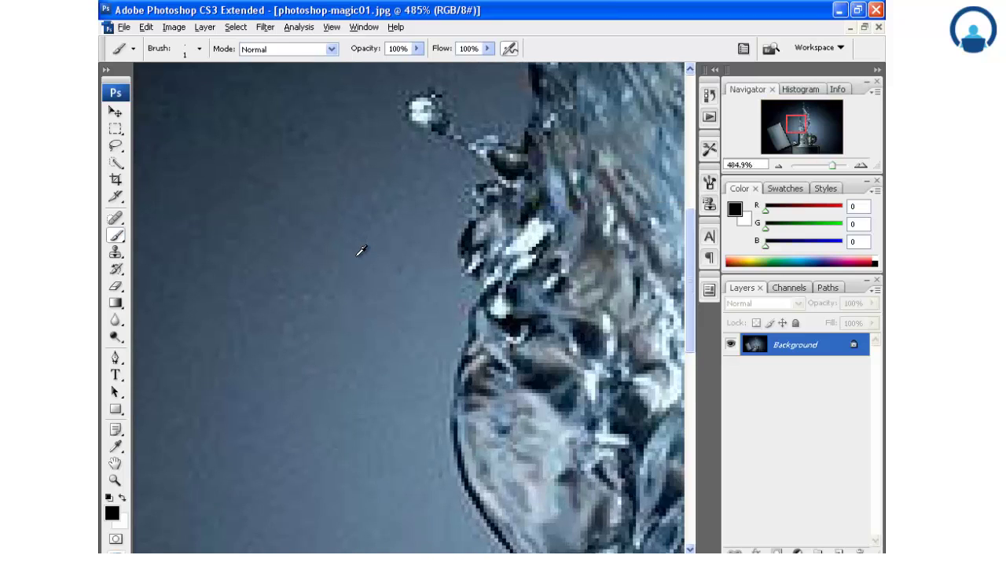
pyautogui.scroll(3, 361, 250)
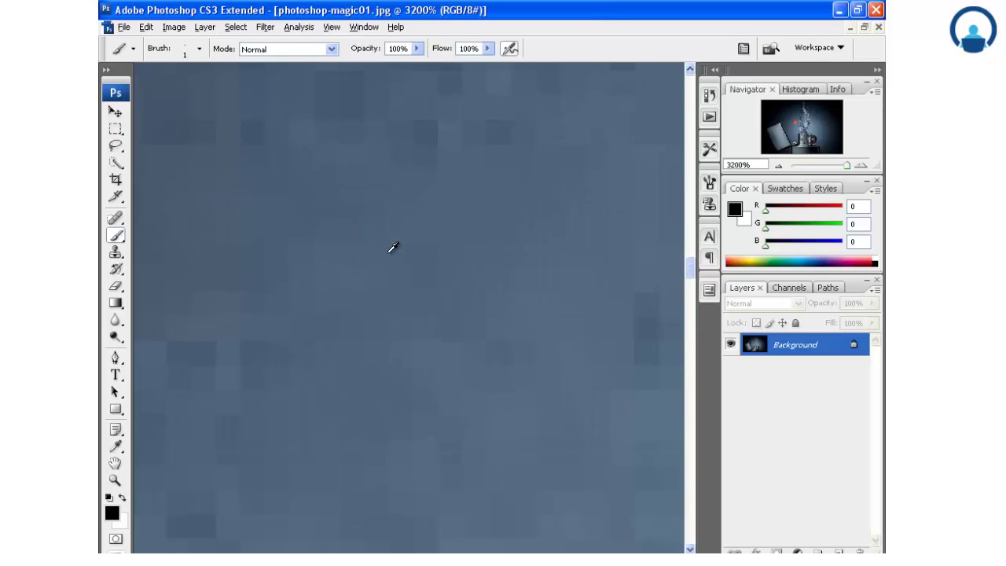
pyautogui.scroll(-4, 393, 247)
pyautogui.scroll(-2, 393, 245)
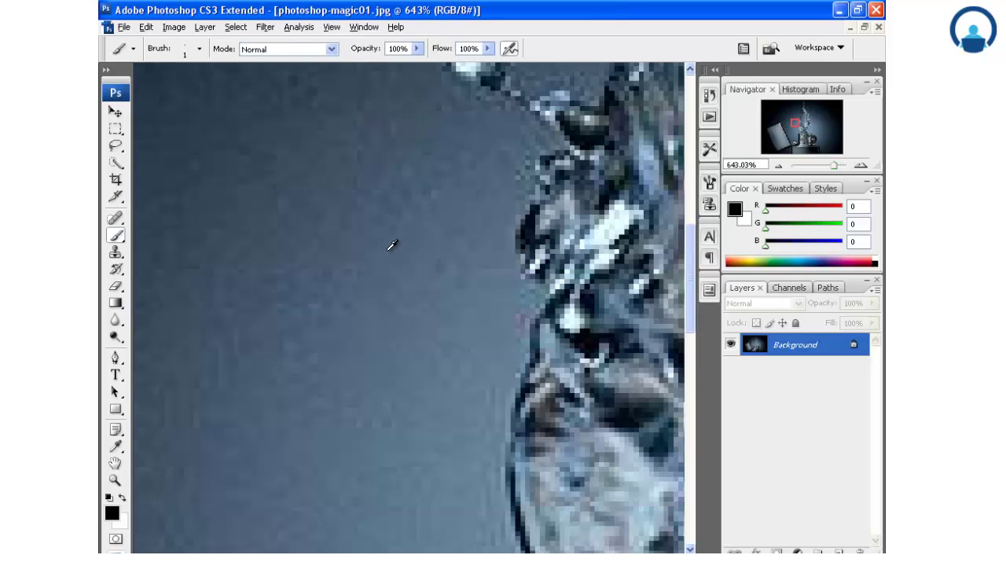
pyautogui.scroll(-5, 452, 250)
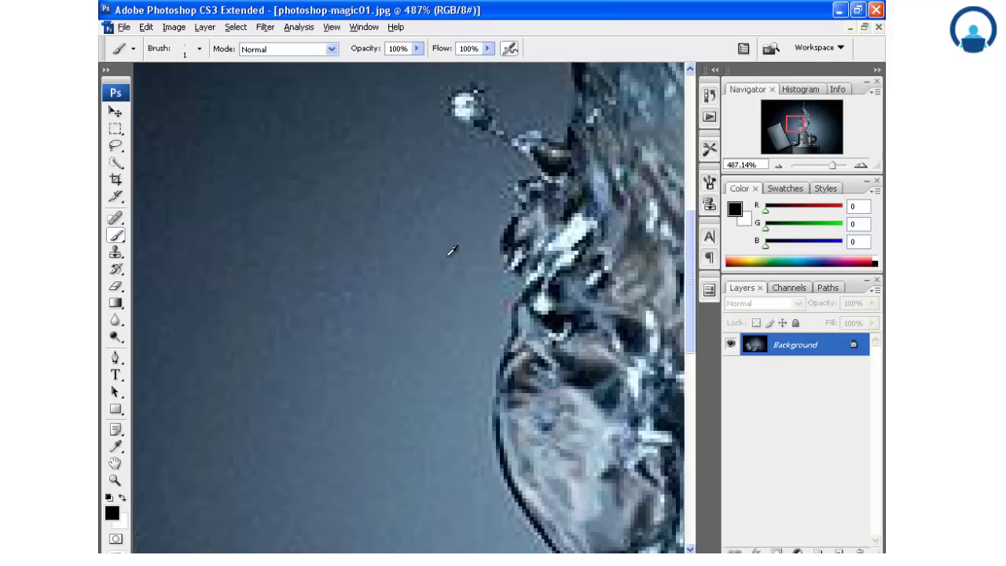